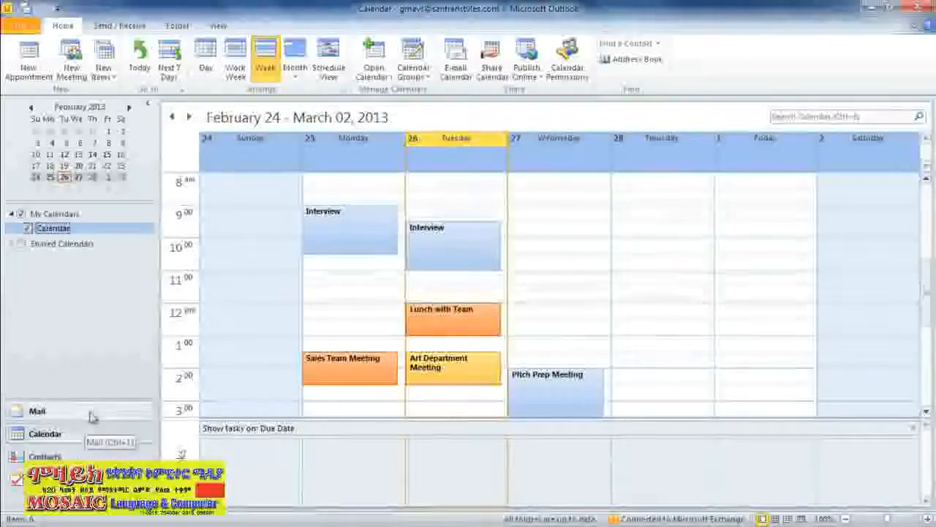
Step: View the calendar in the Day, Work Week and Month arrangements, then look at March 2013 and return to February
left_click(206, 58)
left_click(235, 57)
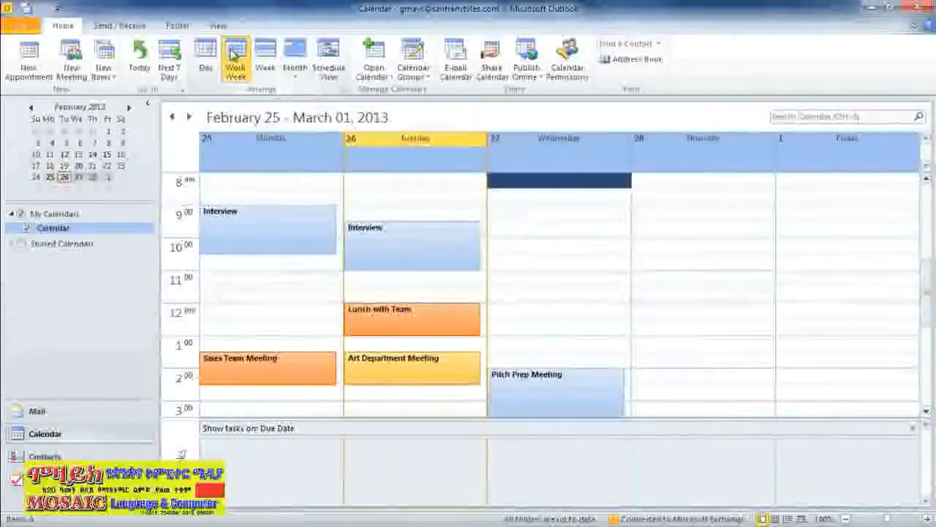
left_click(293, 55)
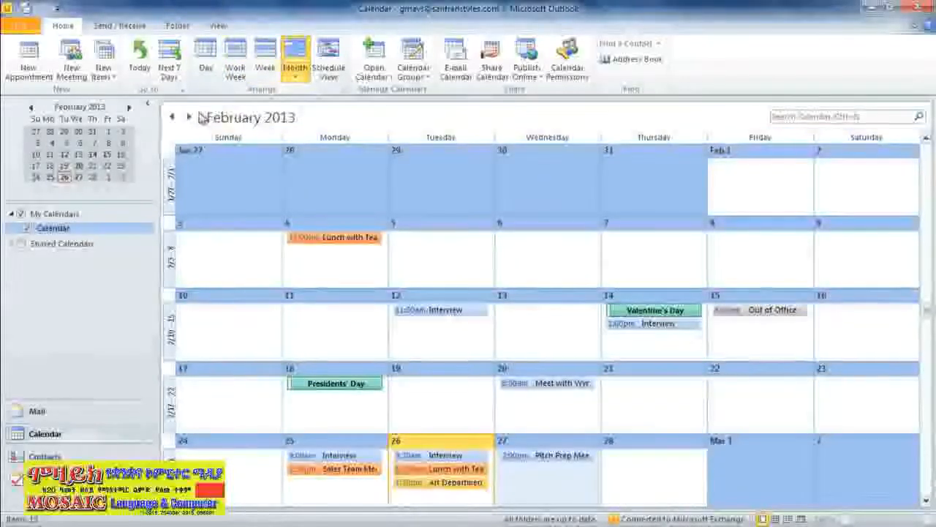
left_click(190, 118)
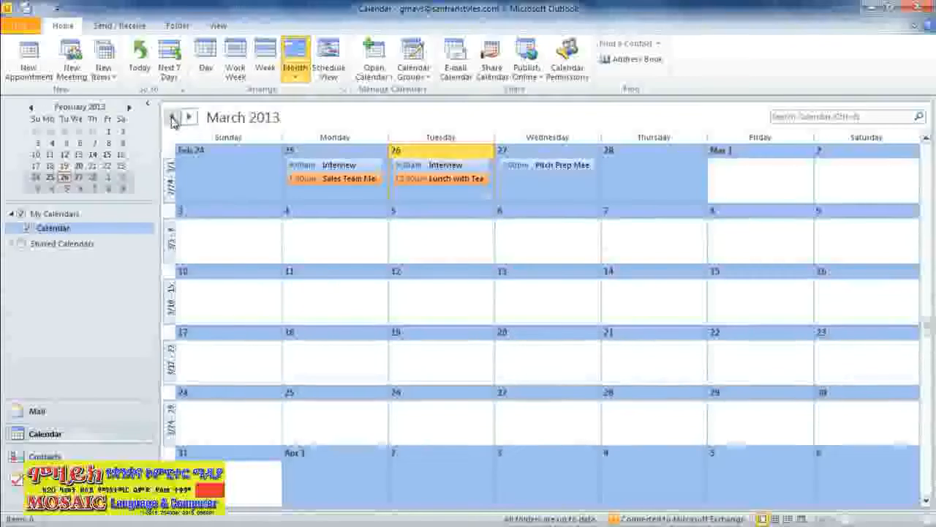
left_click(172, 118)
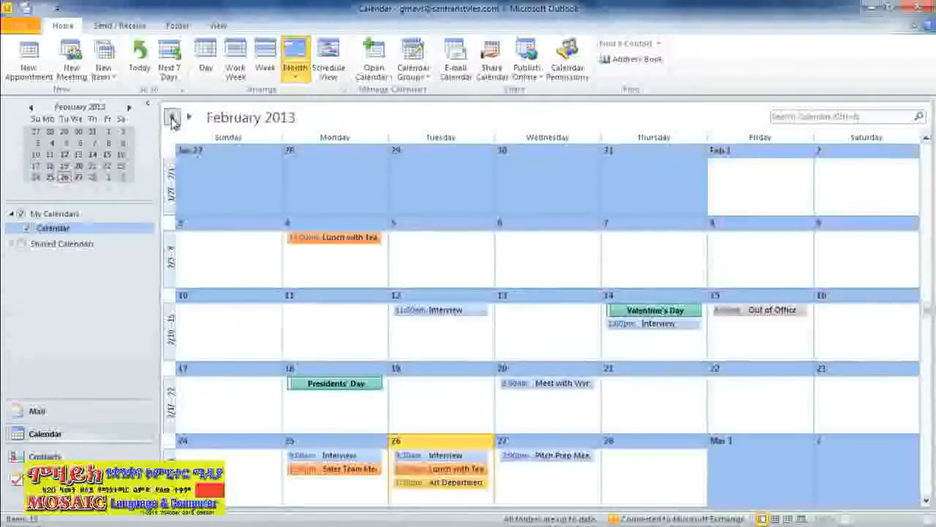
Step: Switch to the work week arrangement, view the weeks of February 18 and February 11, 2013, and return to today's week
left_click(234, 59)
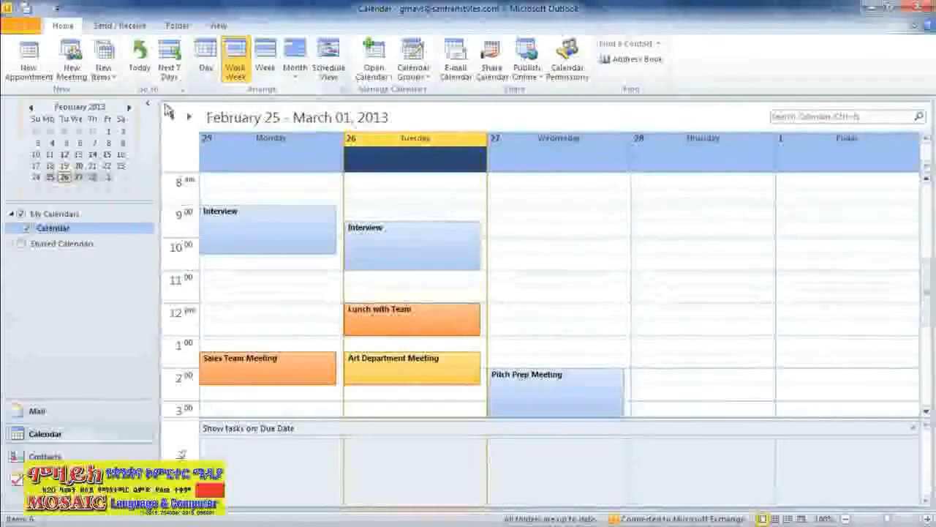
left_click(97, 166)
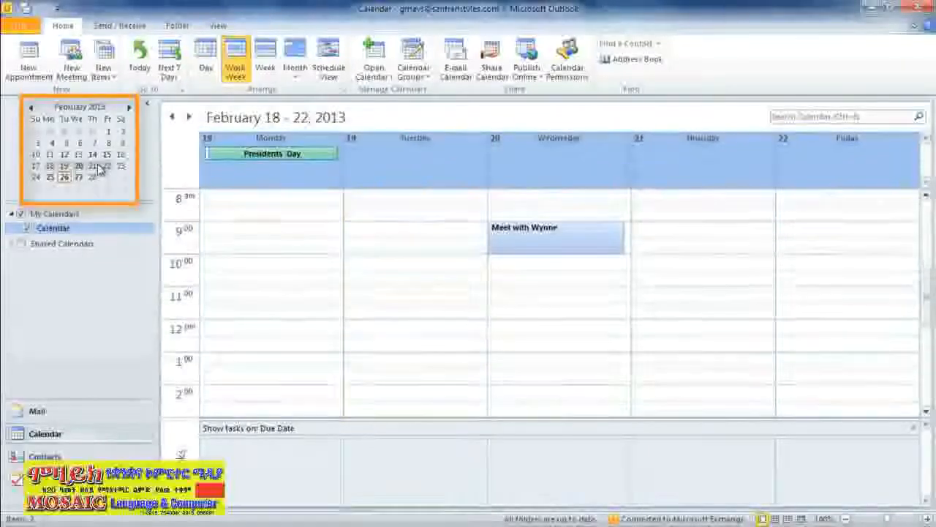
left_click(97, 157)
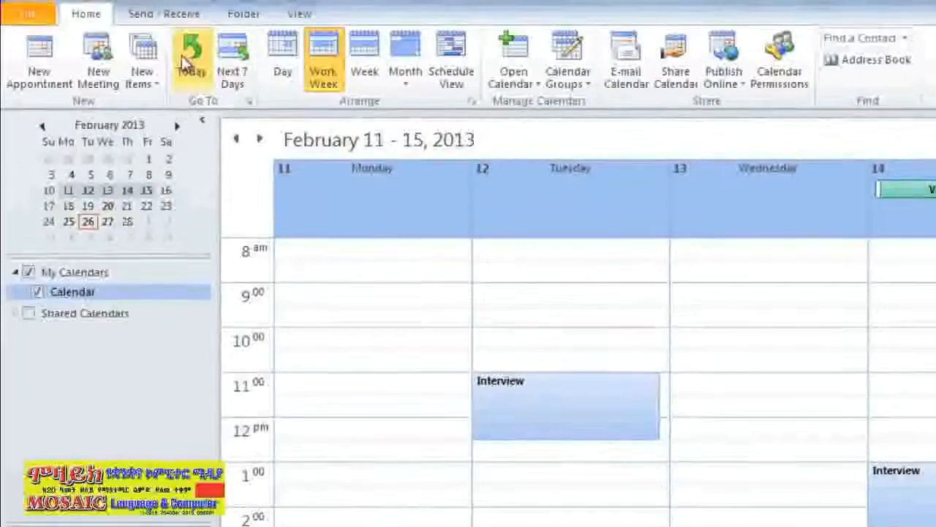
left_click(183, 60)
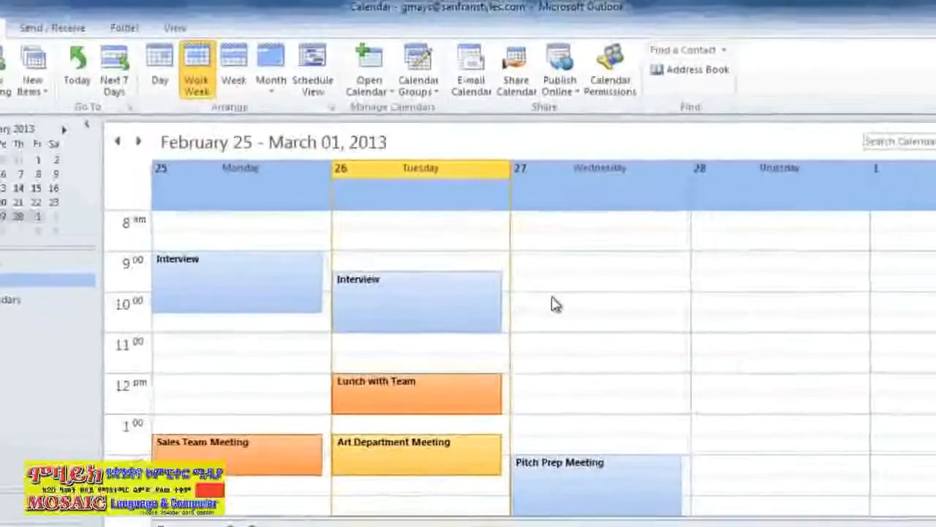
Step: Create an appointment on Wednesday, February 27, from 10:00 to 11:30 AM with subject "Staff meeting" and location "Conference room"
left_click_drag(554, 304, 545, 347)
right_click(544, 347)
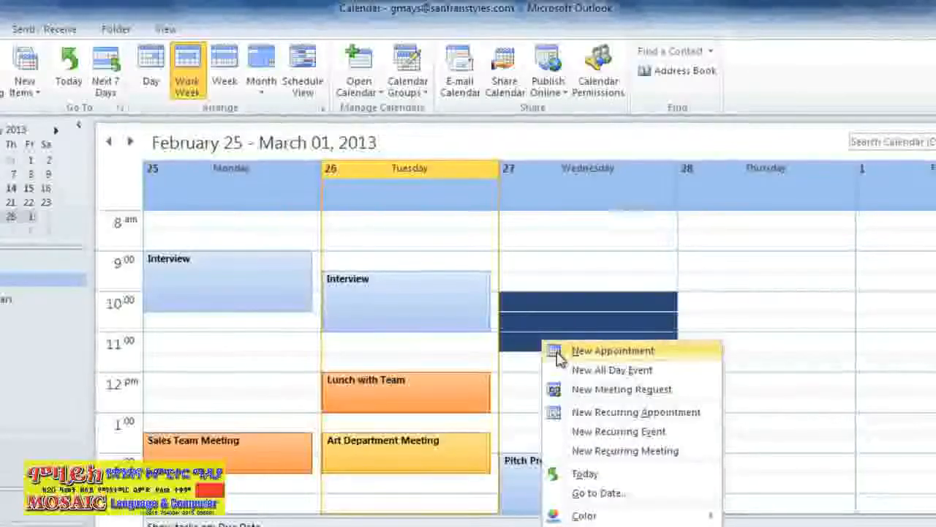
left_click(556, 351)
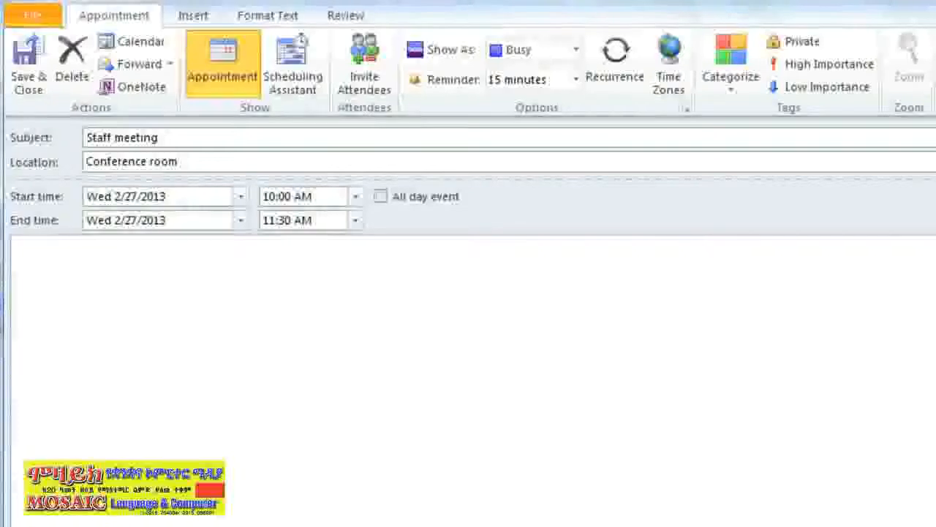
Step: Set the staff meeting's reminder to 1 hour and make it recur weekly on Wednesday with no end date
left_click(577, 81)
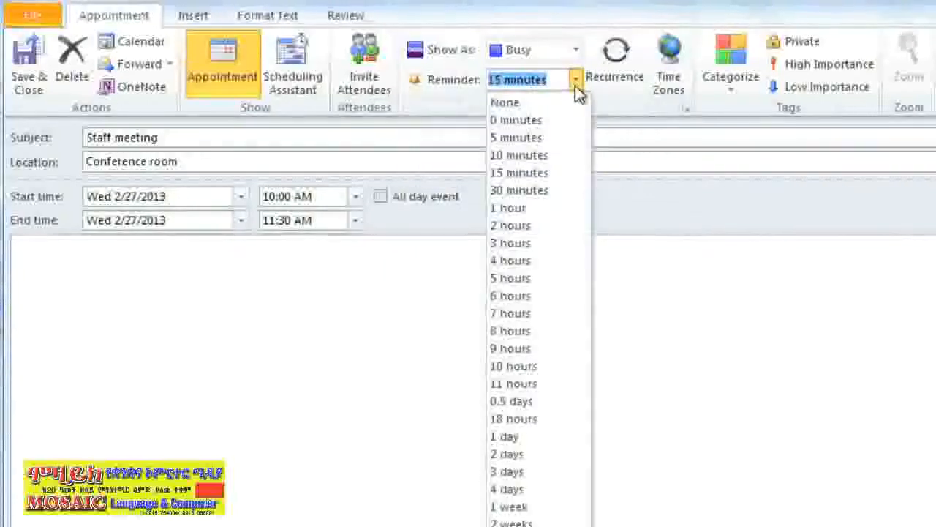
left_click(518, 211)
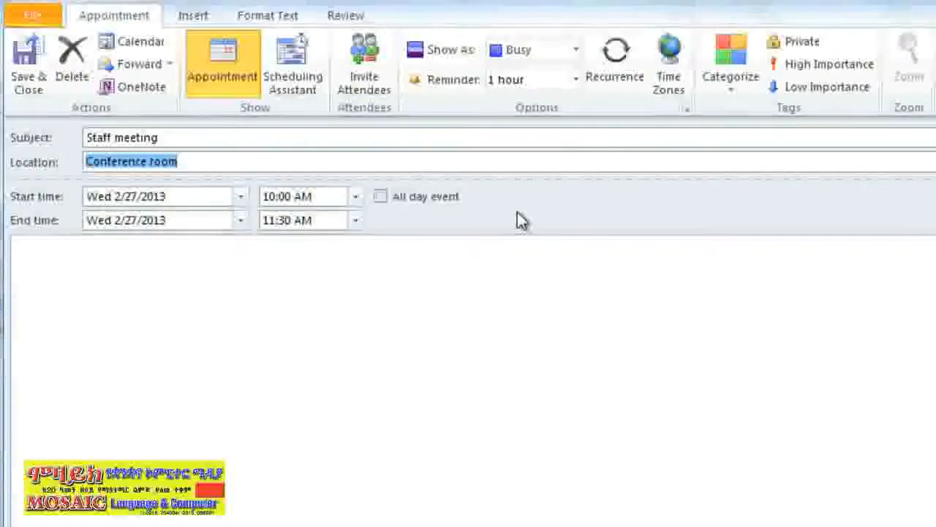
left_click(618, 62)
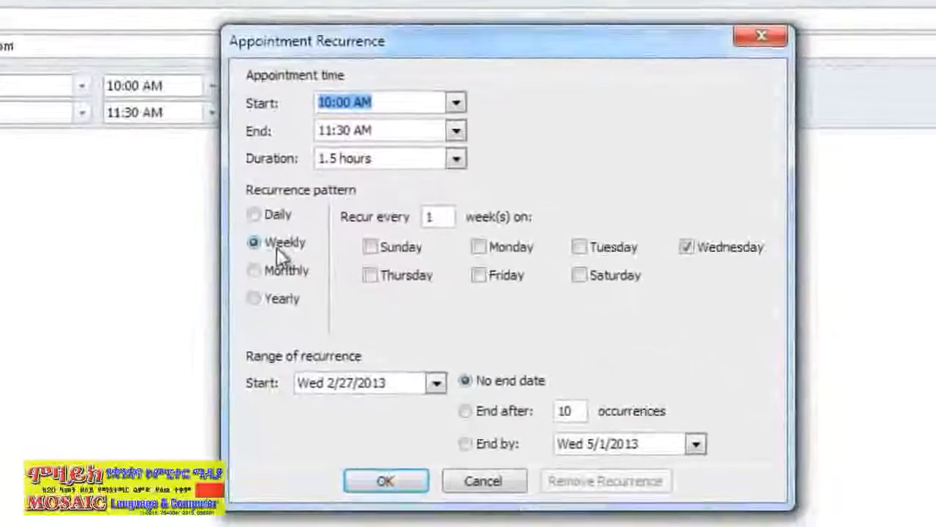
left_click(305, 265)
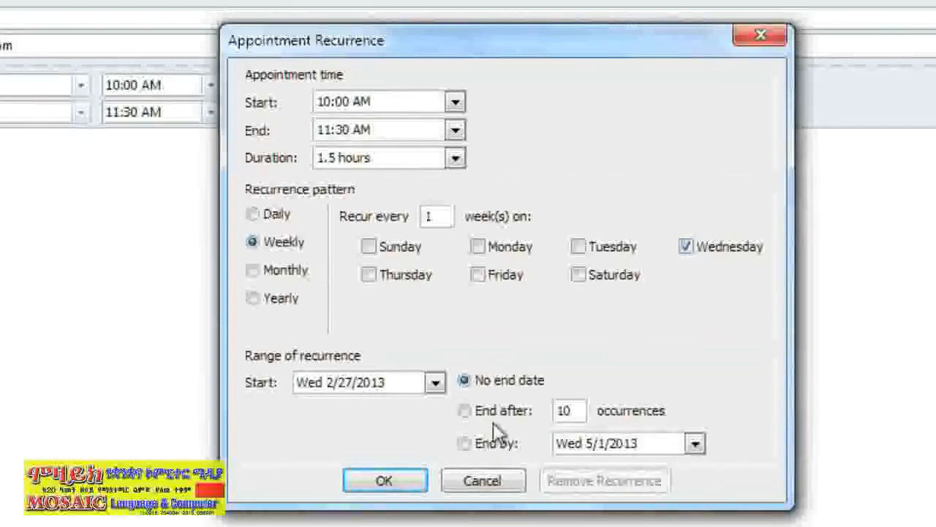
left_click(400, 485)
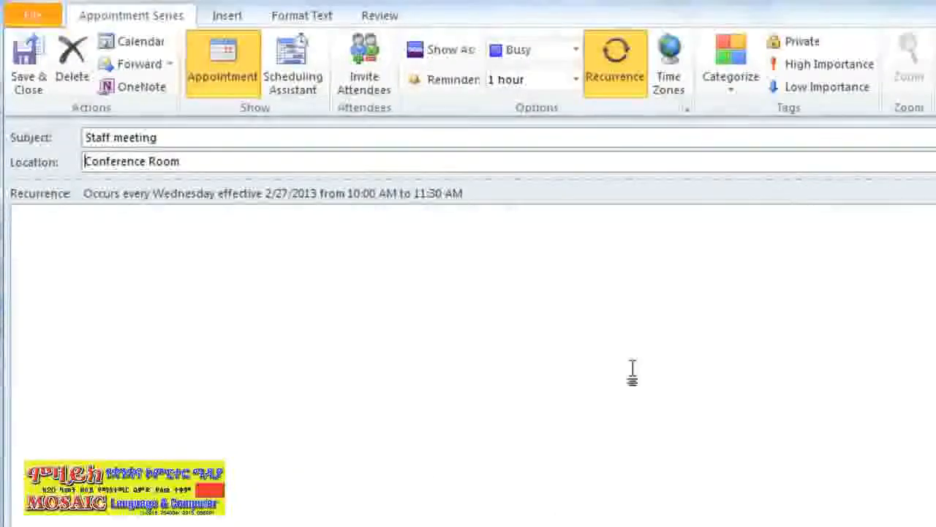
Step: Assign the Sales Team category to the staff meeting series, then save and close it
left_click(725, 88)
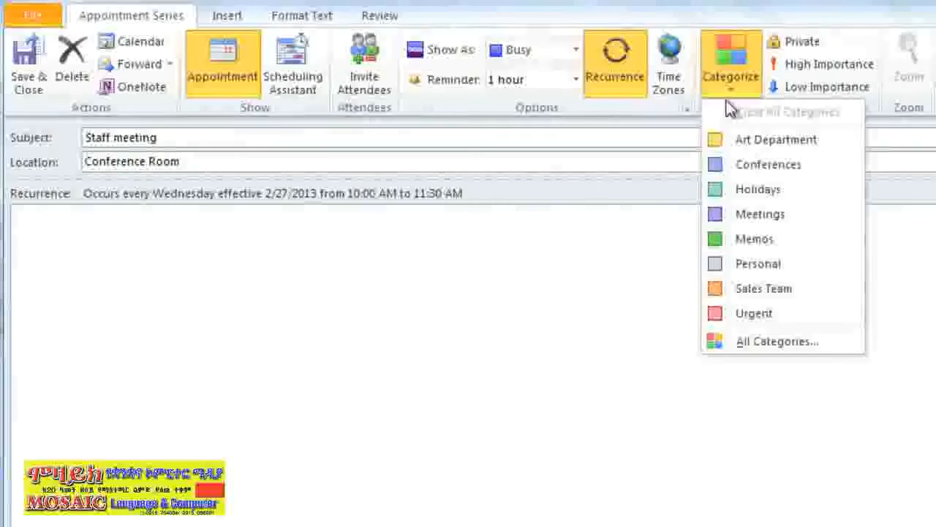
left_click(742, 292)
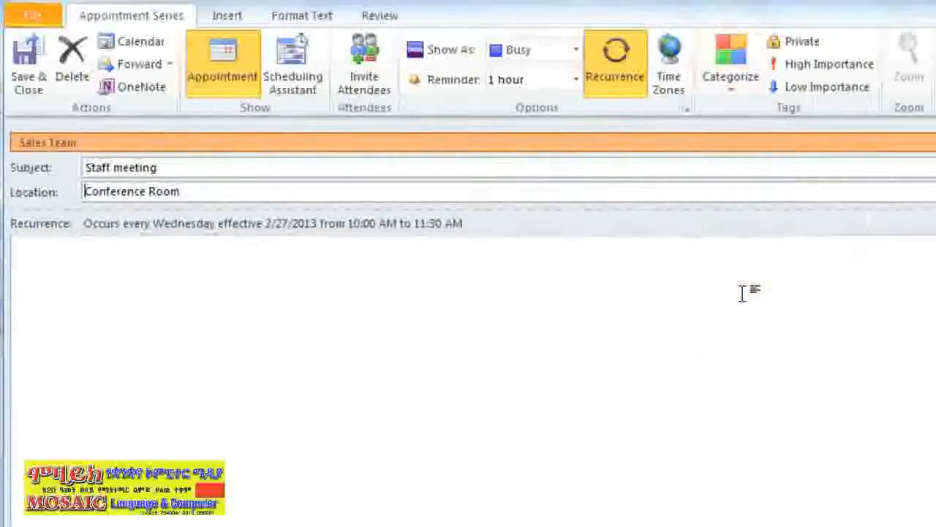
left_click(19, 101)
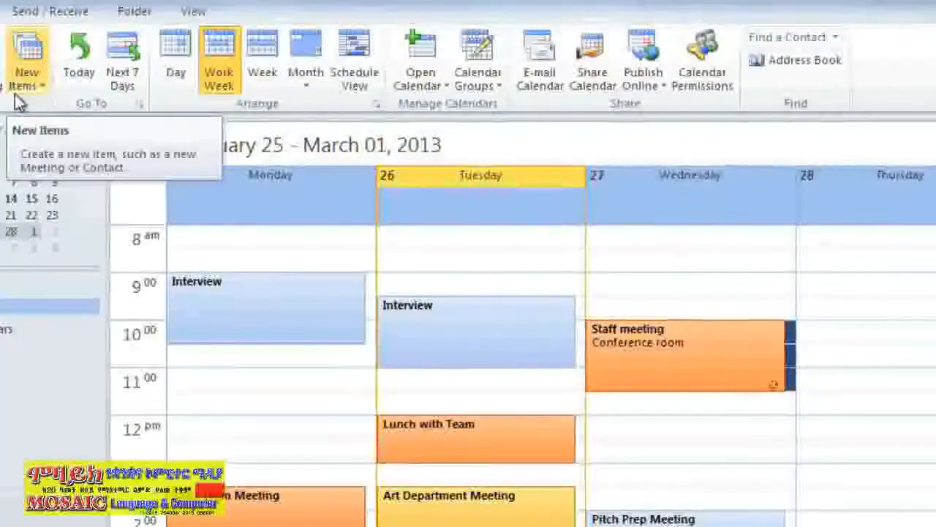
Step: View March 2013 in the month arrangement to check the recurring staff meetings
left_click(306, 50)
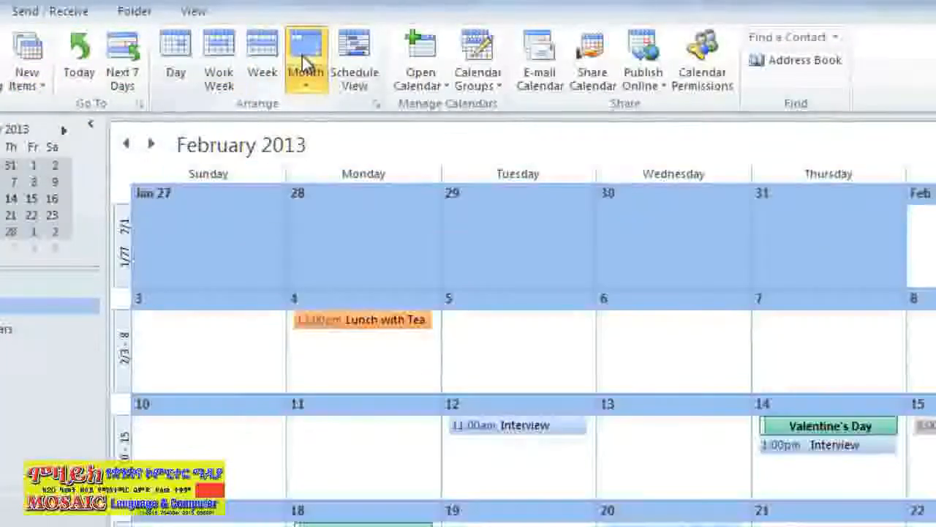
left_click(152, 145)
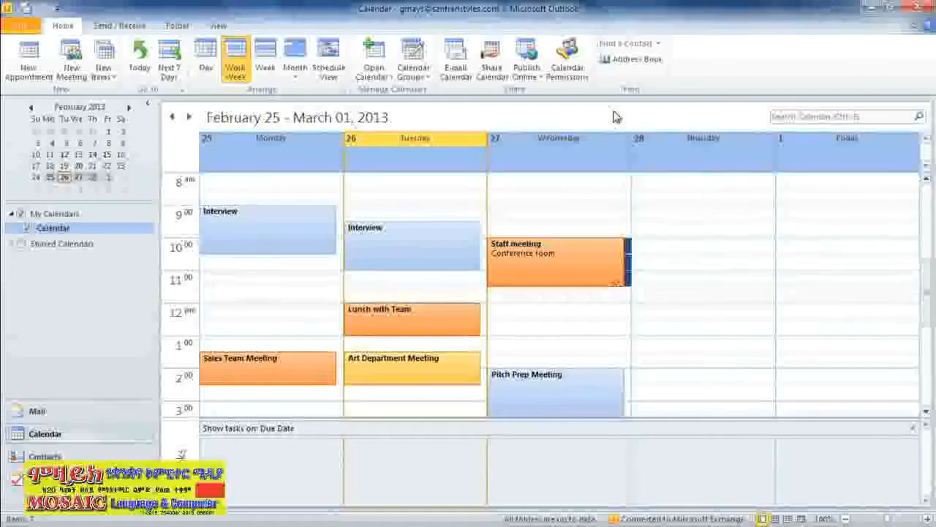
Step: Create and save an all-day event from Thursday 2/28/2013 to Monday 3/4/2013 with the subject "Out of the office"
double_click(694, 269)
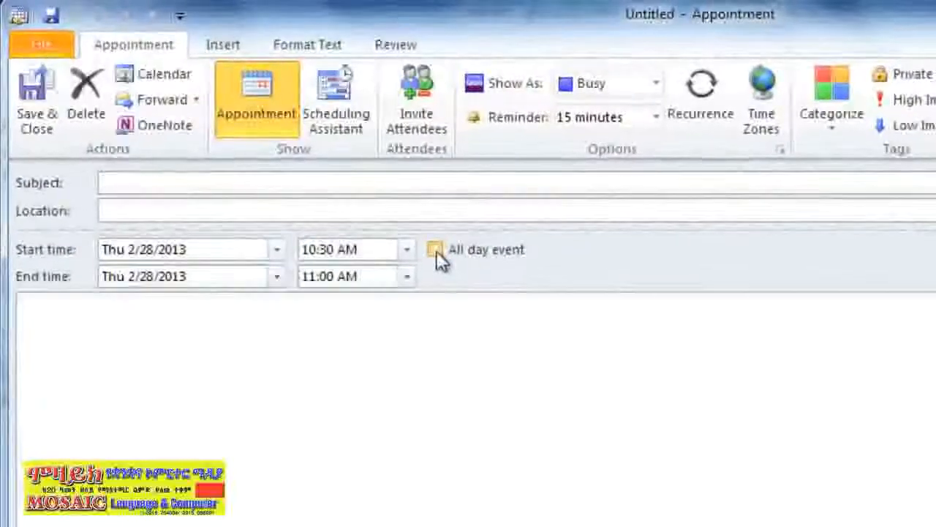
left_click(437, 253)
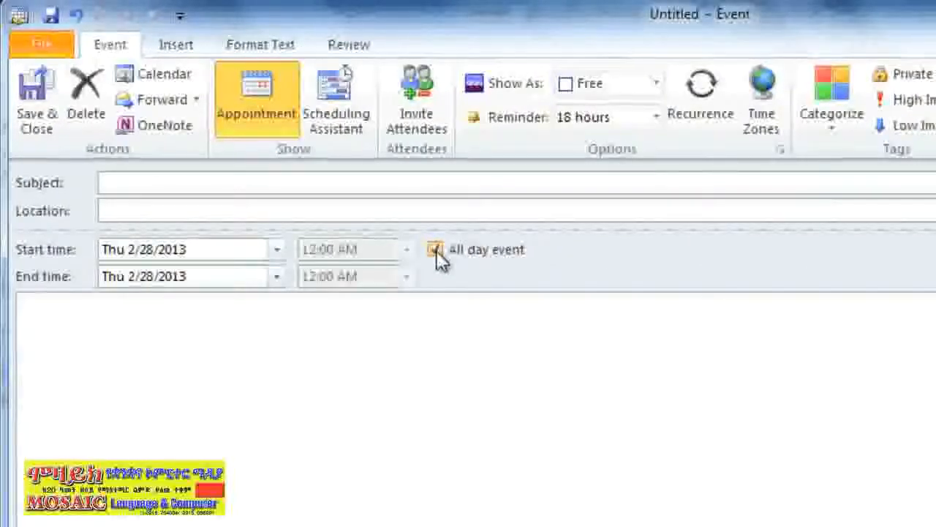
left_click(277, 277)
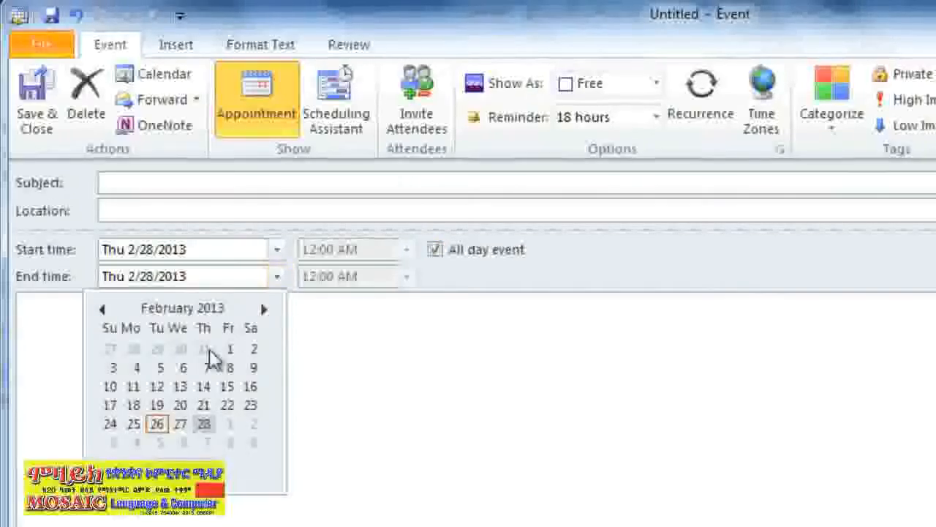
left_click(136, 443)
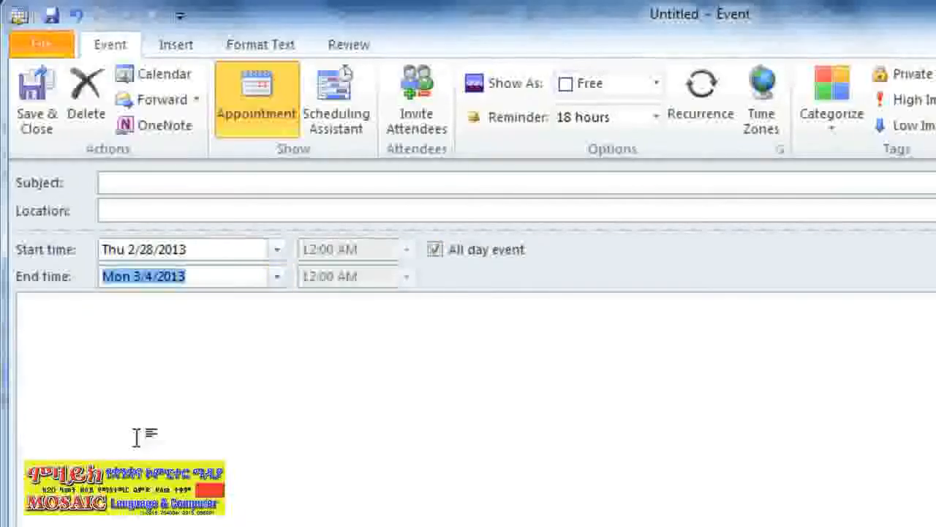
left_click(156, 185)
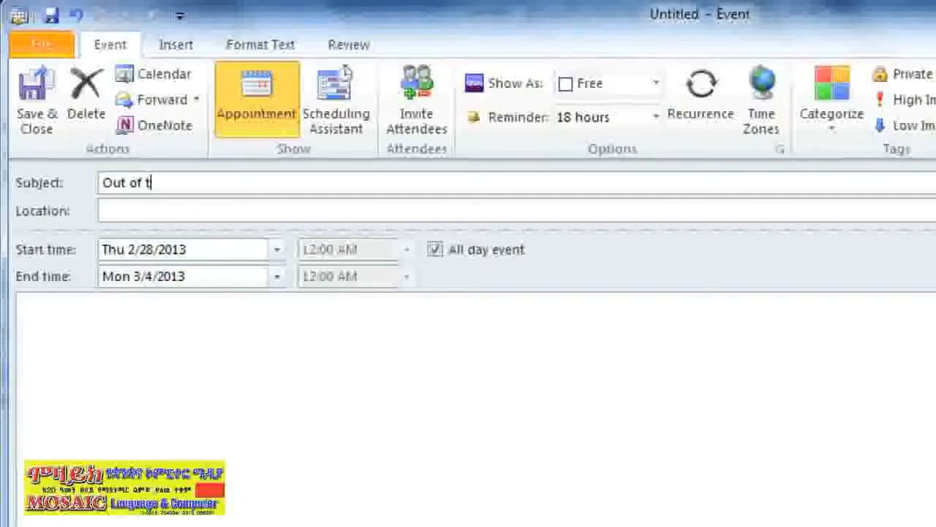
type("Out of the office")
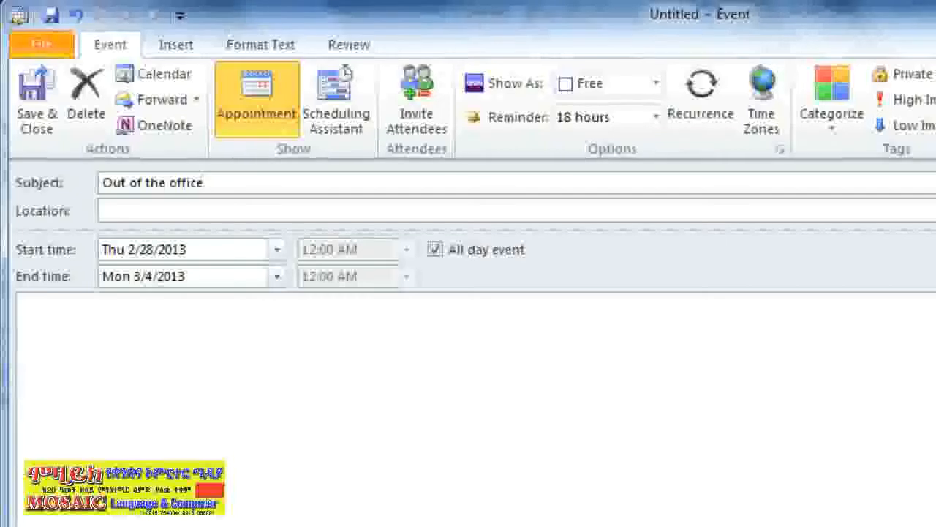
left_click(45, 119)
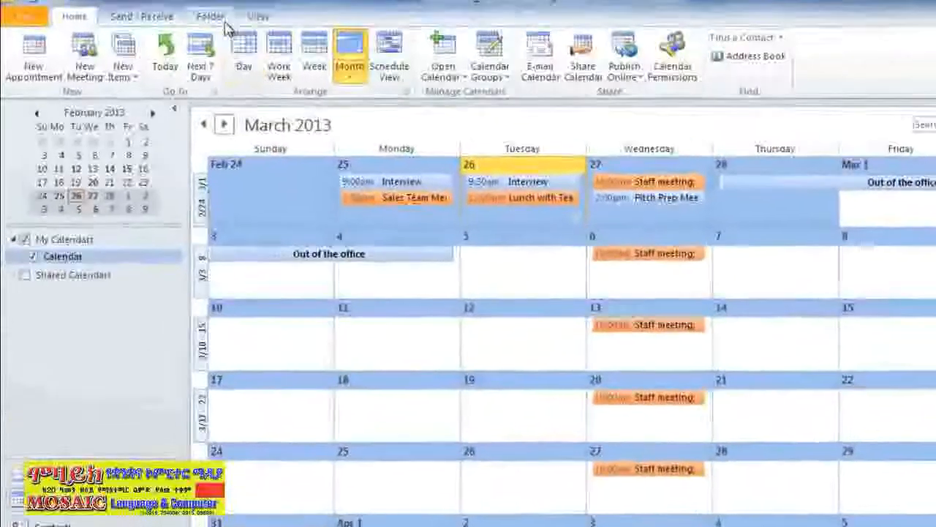
Step: Create a new calendar named "Client Meetings Calendar" inside the Calendar folder
left_click(221, 18)
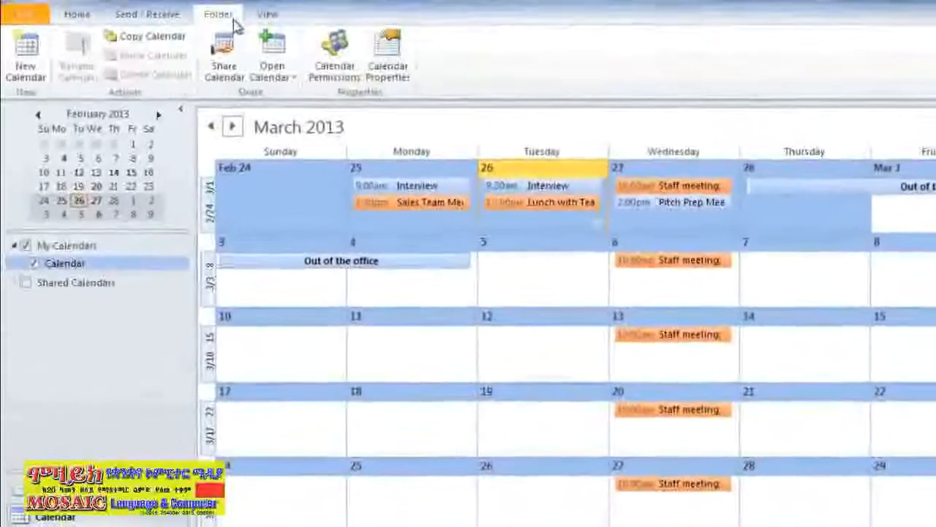
left_click(30, 60)
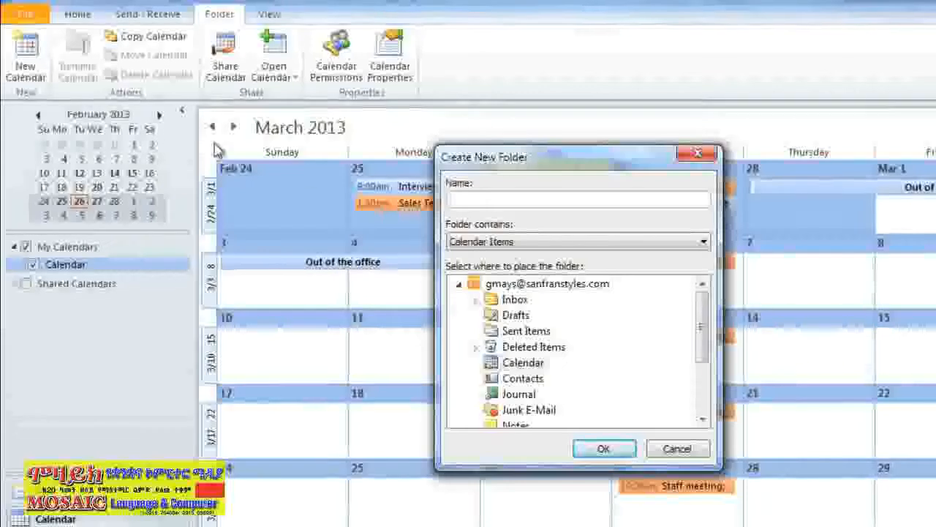
type("Client ")
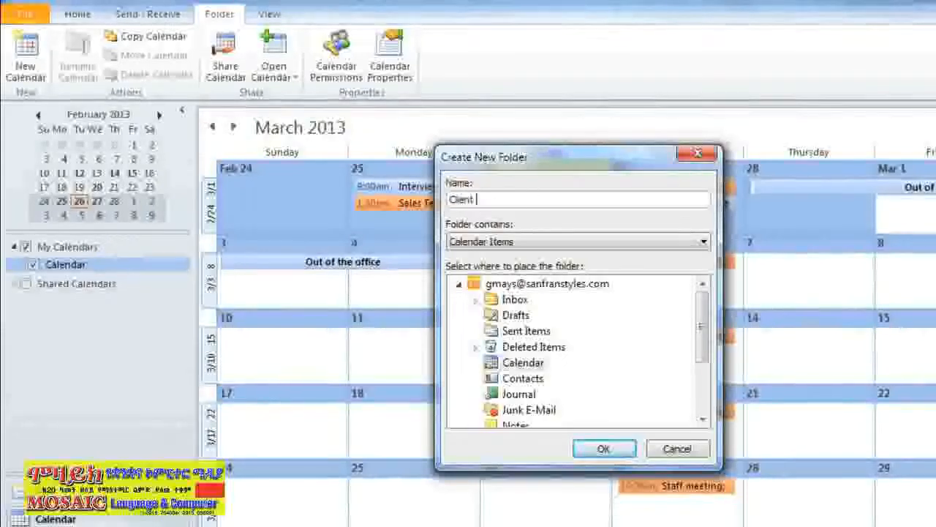
type("Meetings Ca")
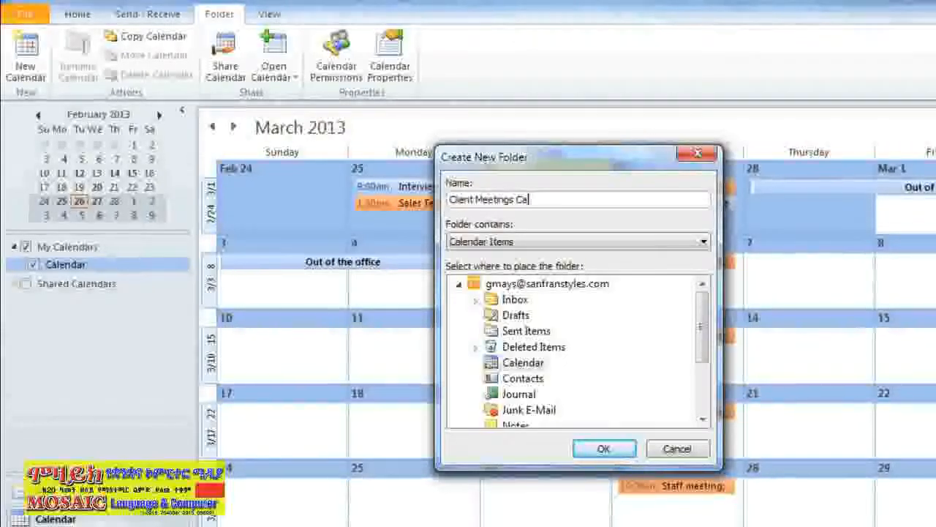
type("lendar")
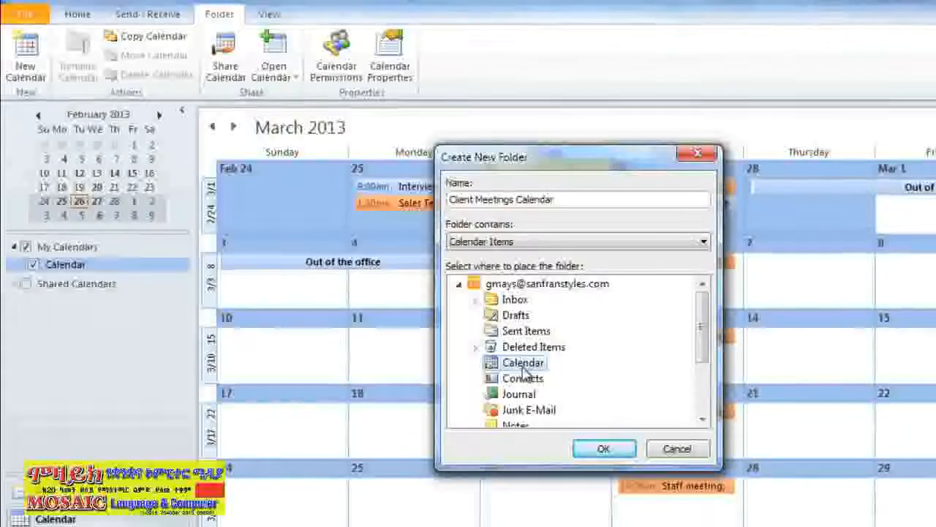
left_click(602, 452)
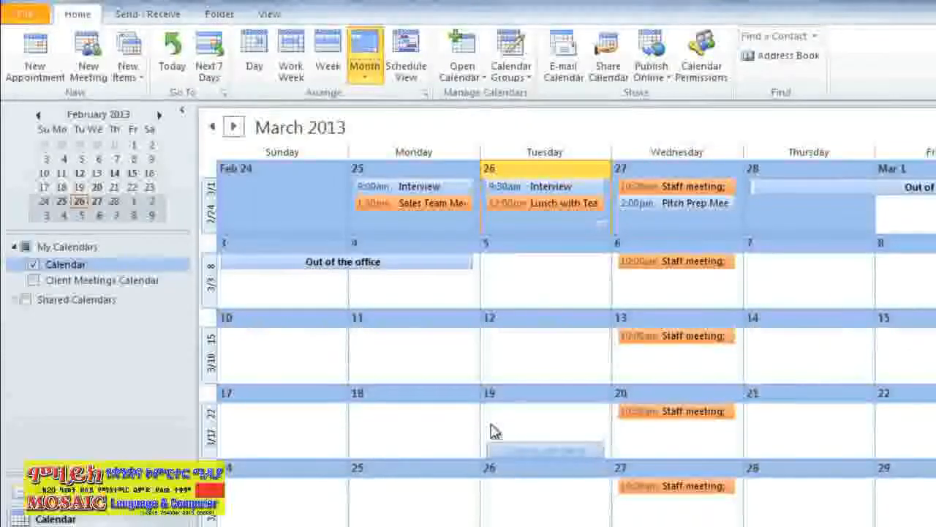
Step: Show the Client Meetings Calendar and hide the main Calendar
left_click(34, 282)
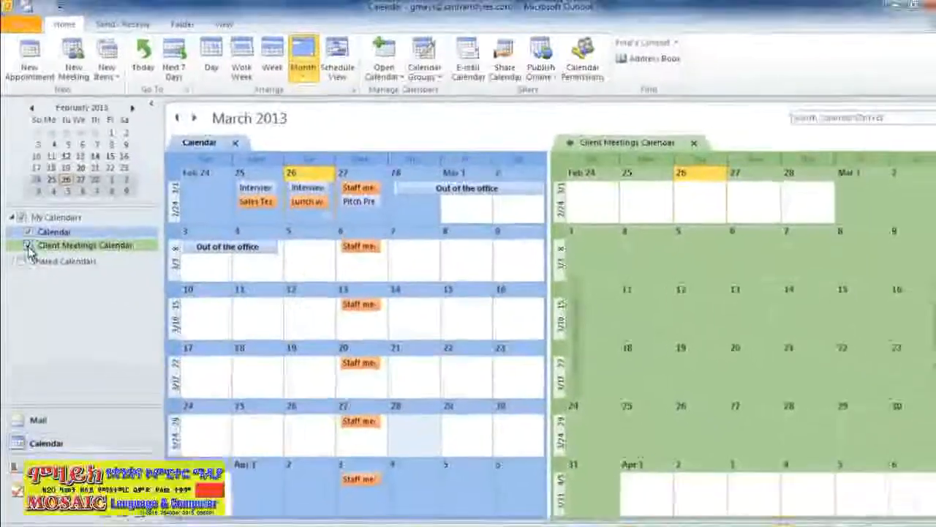
left_click(26, 229)
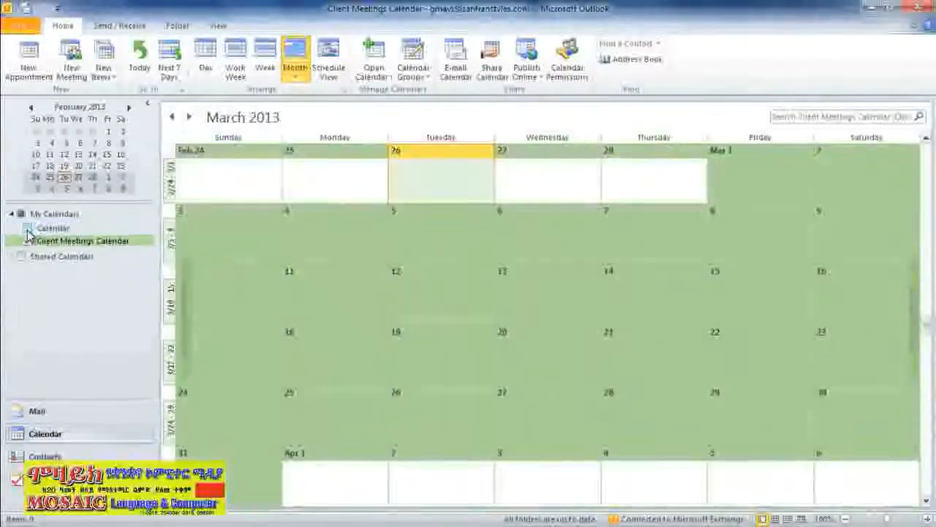